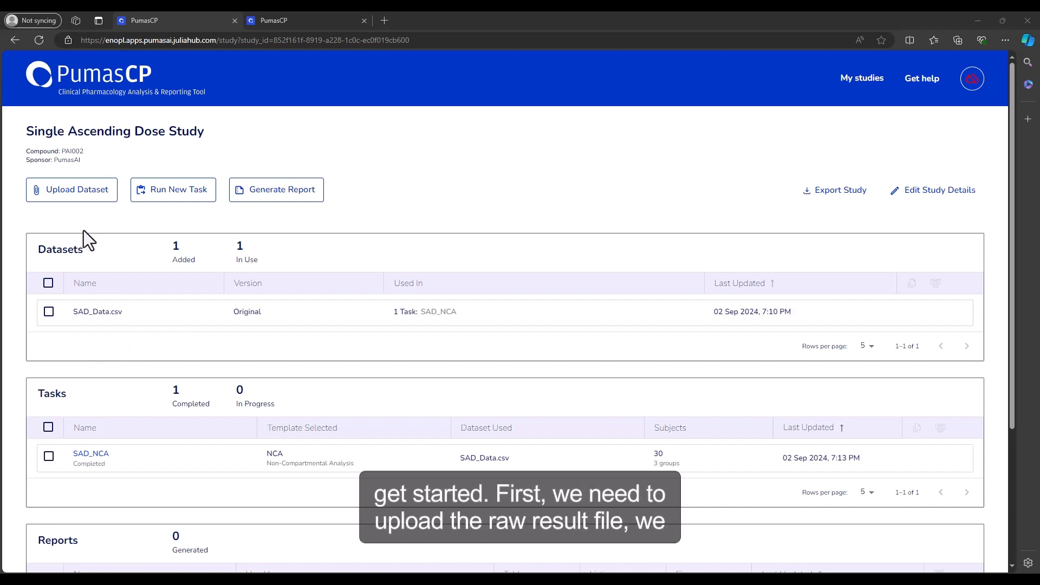
# Upload the SAD_NCA_NCA_raw_result file as a new dataset in the Single Ascending Dose Study.
pyautogui.click(87, 199)
pyautogui.click(500, 355)
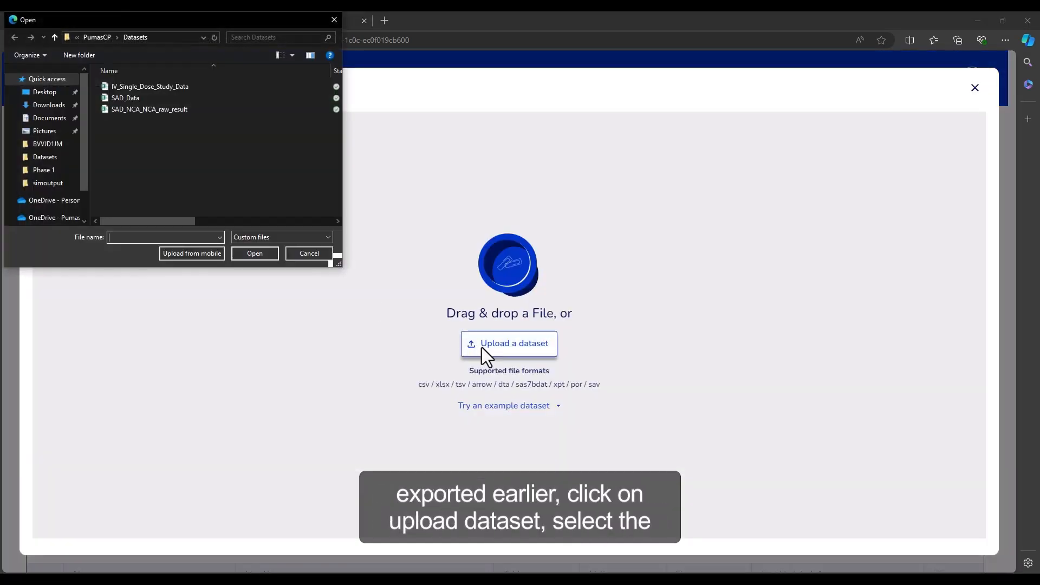
pyautogui.click(168, 111)
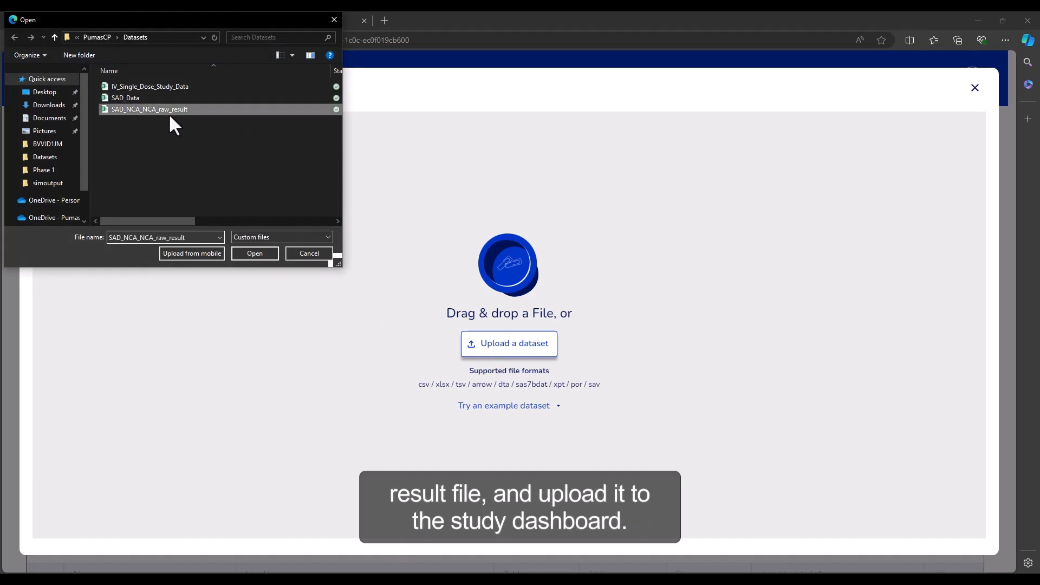
pyautogui.click(268, 259)
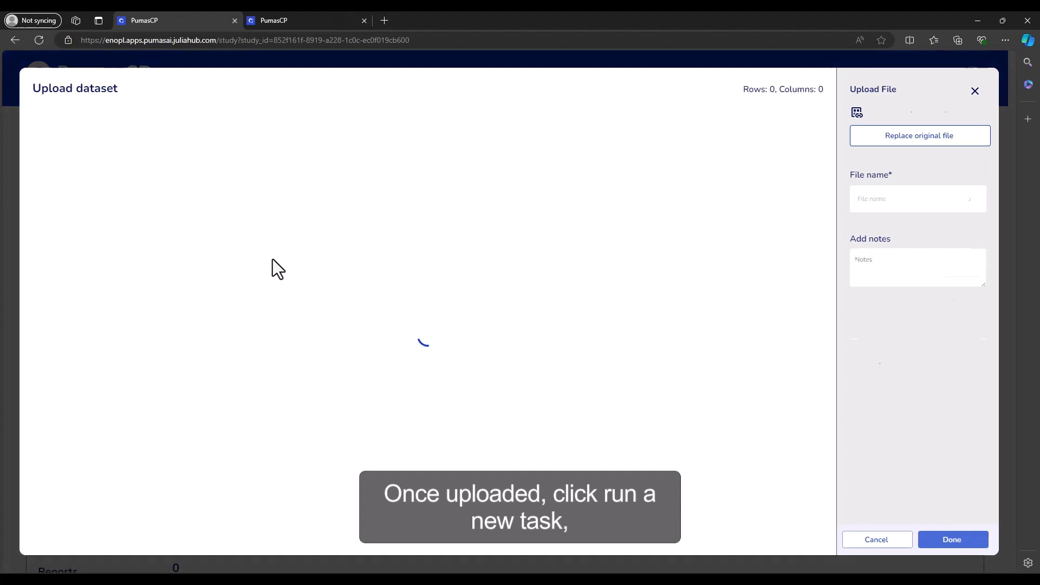
pyautogui.click(927, 540)
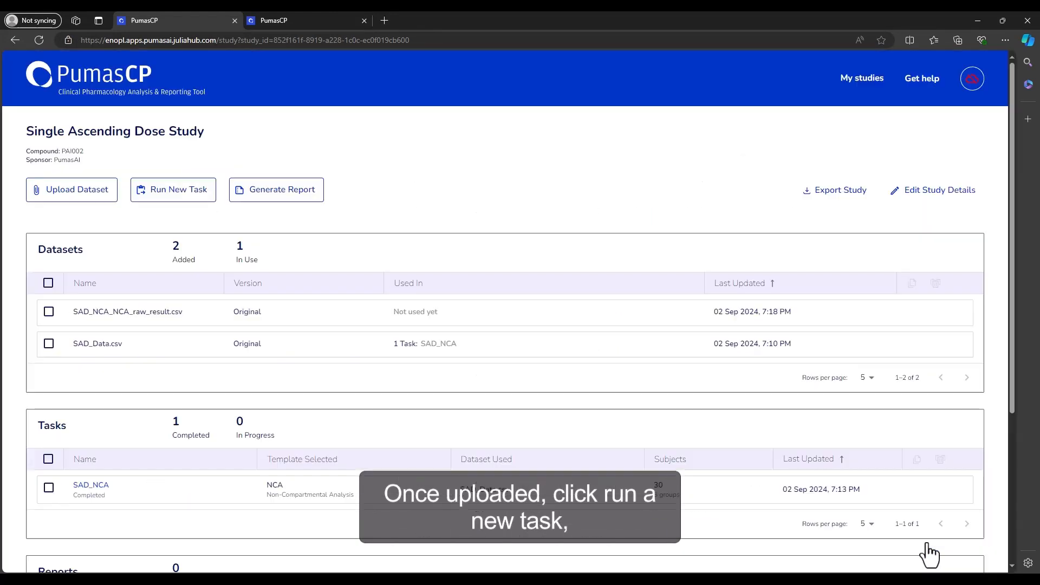
# Create a new task named SAD_DP with the Dose Proportionality analysis template and continue to dataset selection.
pyautogui.click(173, 210)
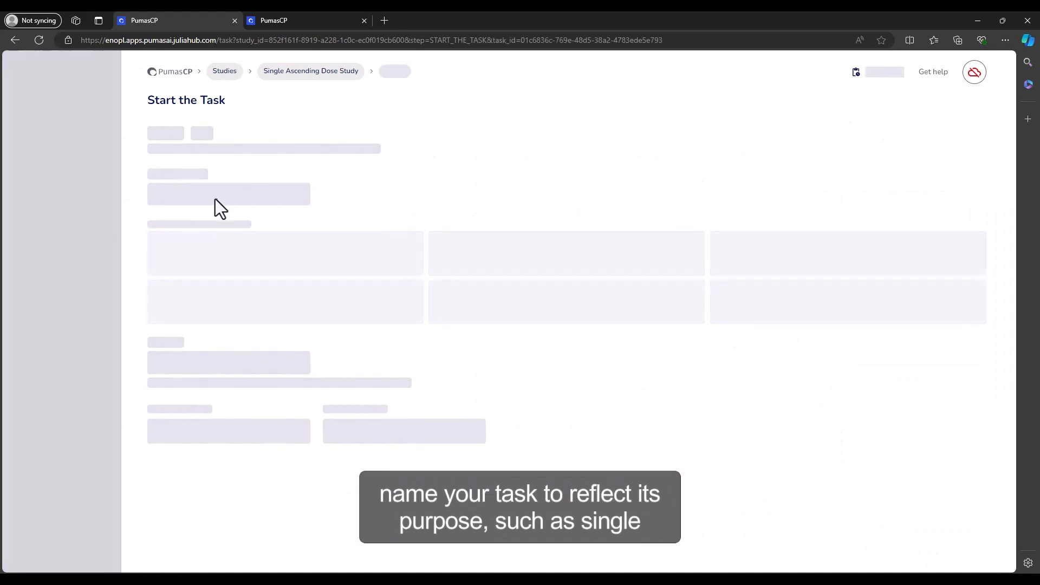
pyautogui.moveTo(217, 196); pyautogui.dragTo(134, 195)
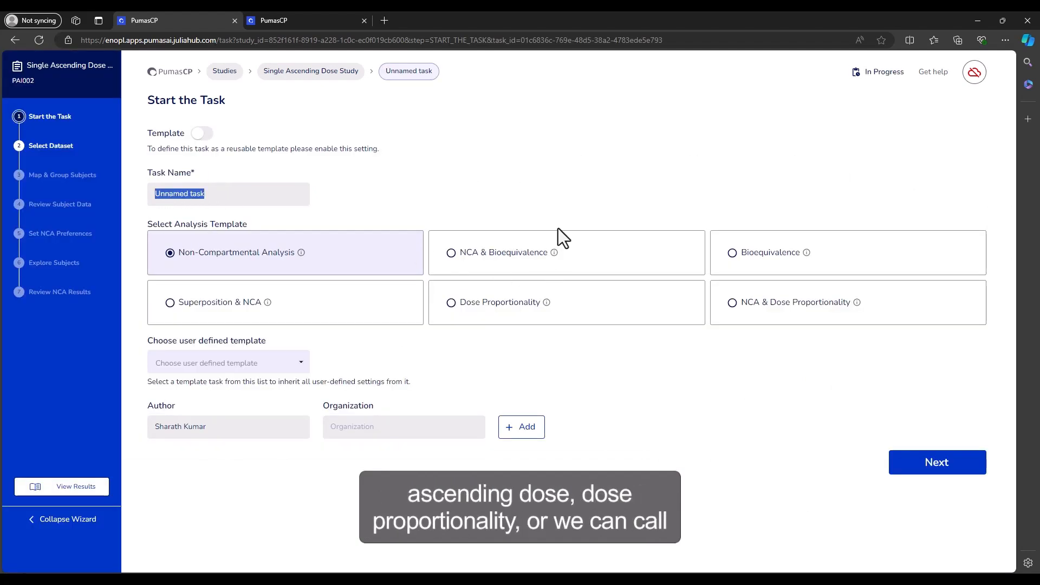
pyautogui.write('SAD_DP')
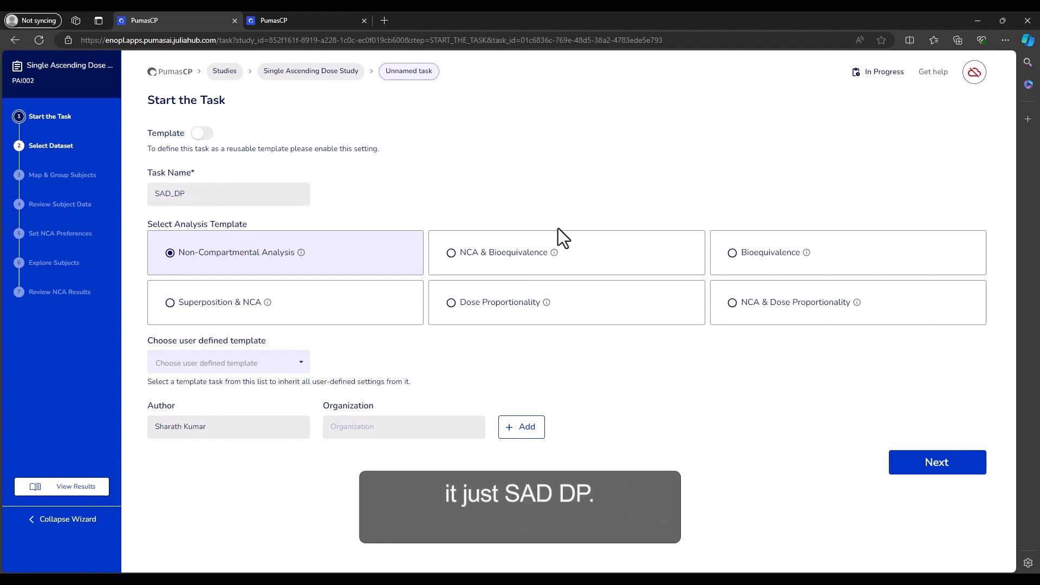
pyautogui.click(465, 194)
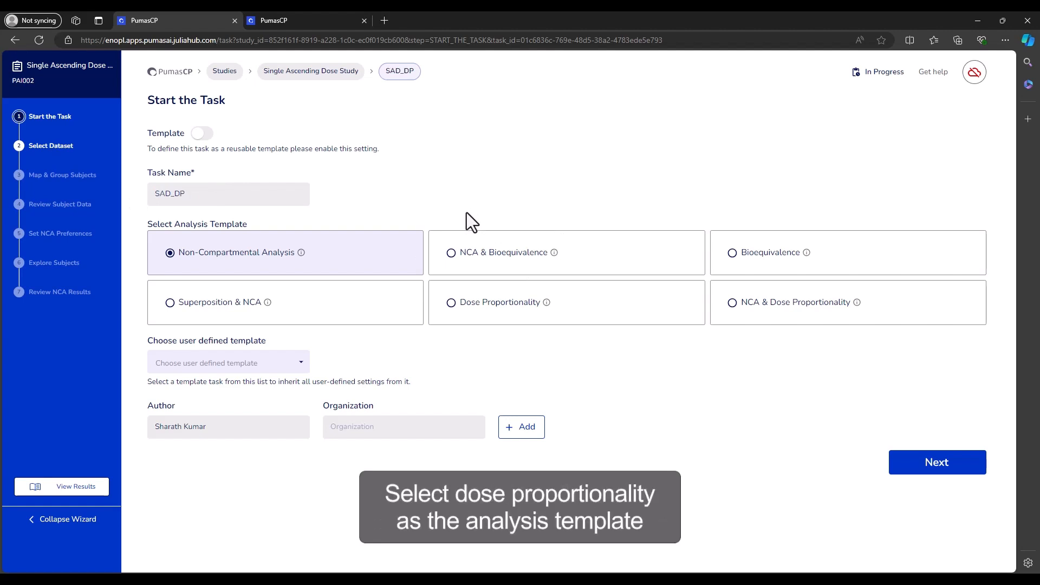
pyautogui.click(451, 302)
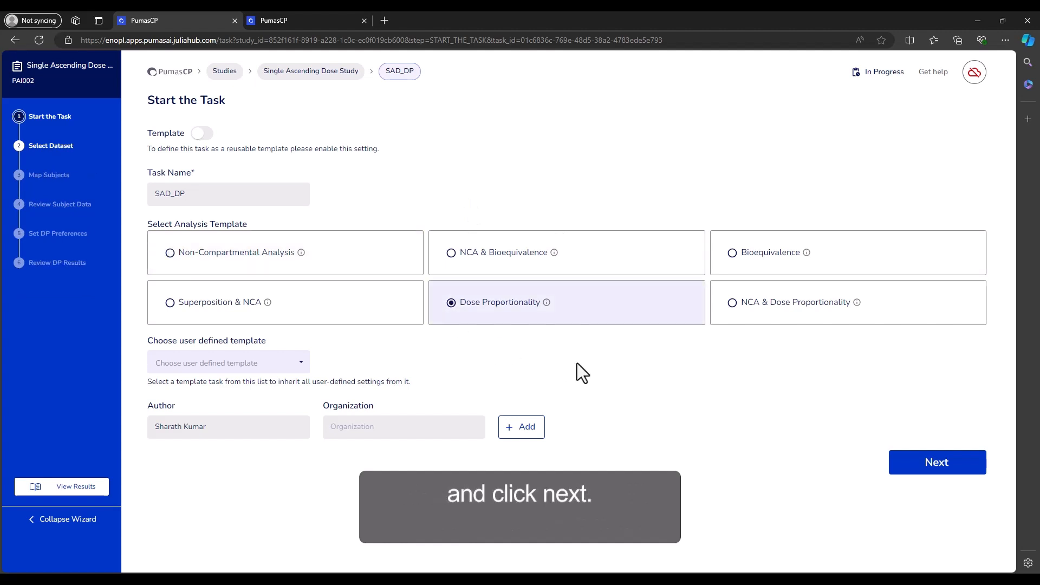
pyautogui.click(916, 465)
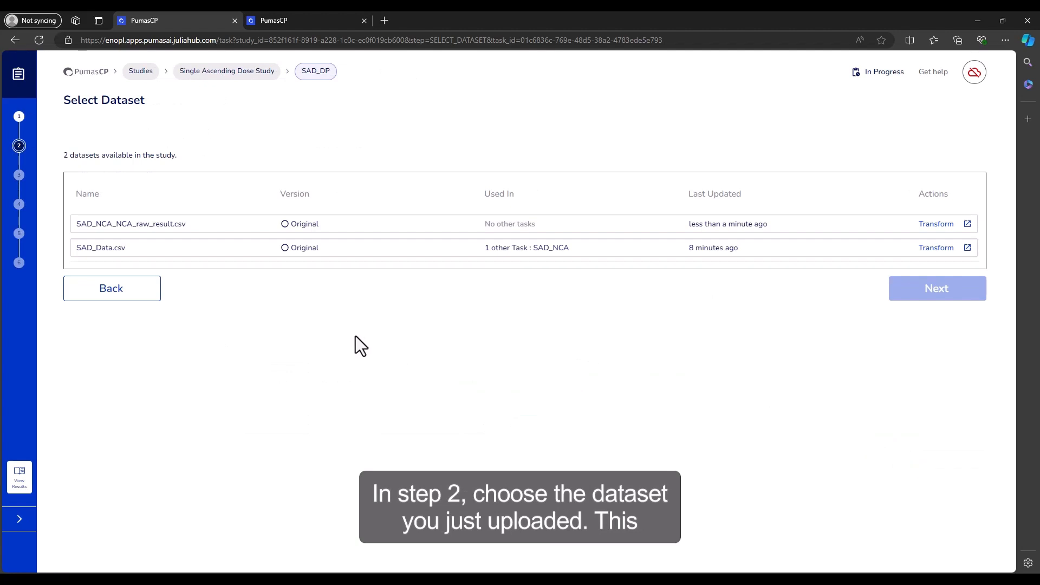
# Use the original version of SAD_NCA_NCA_raw_result.csv for the task, accept the id and amt mapping, and go to the subject data review.
pyautogui.click(285, 224)
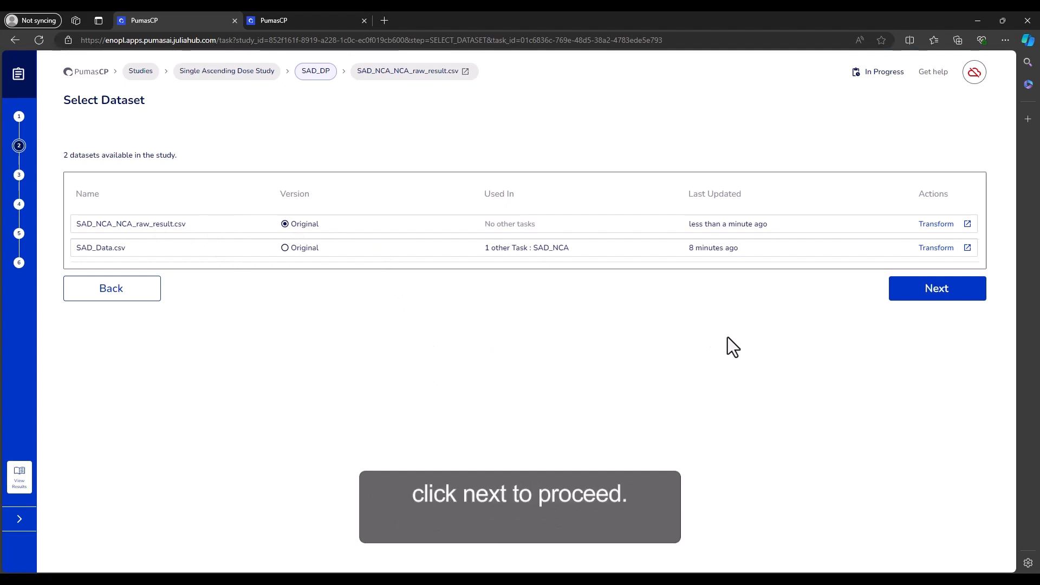
pyautogui.click(931, 293)
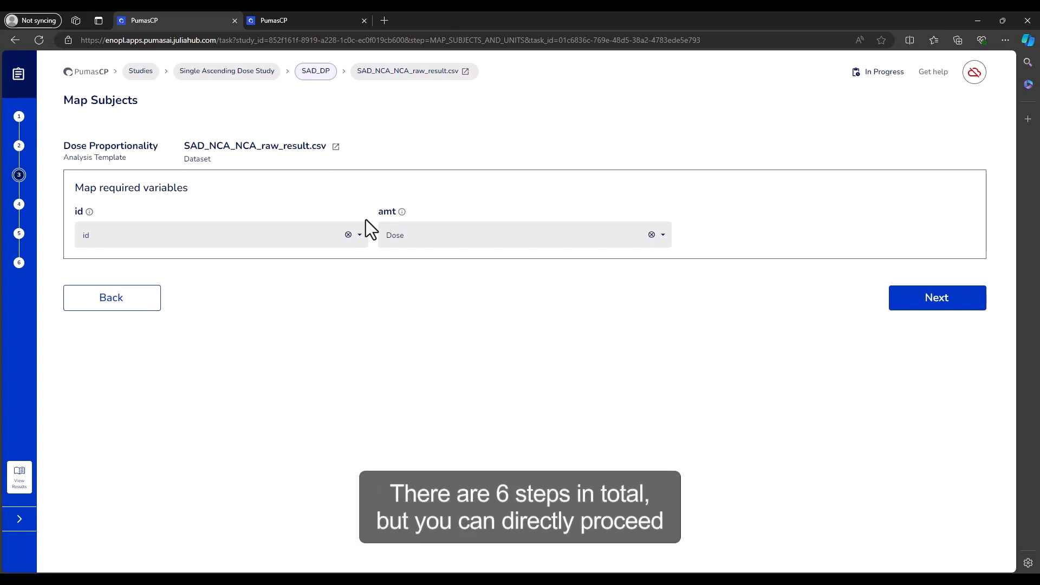
pyautogui.click(19, 519)
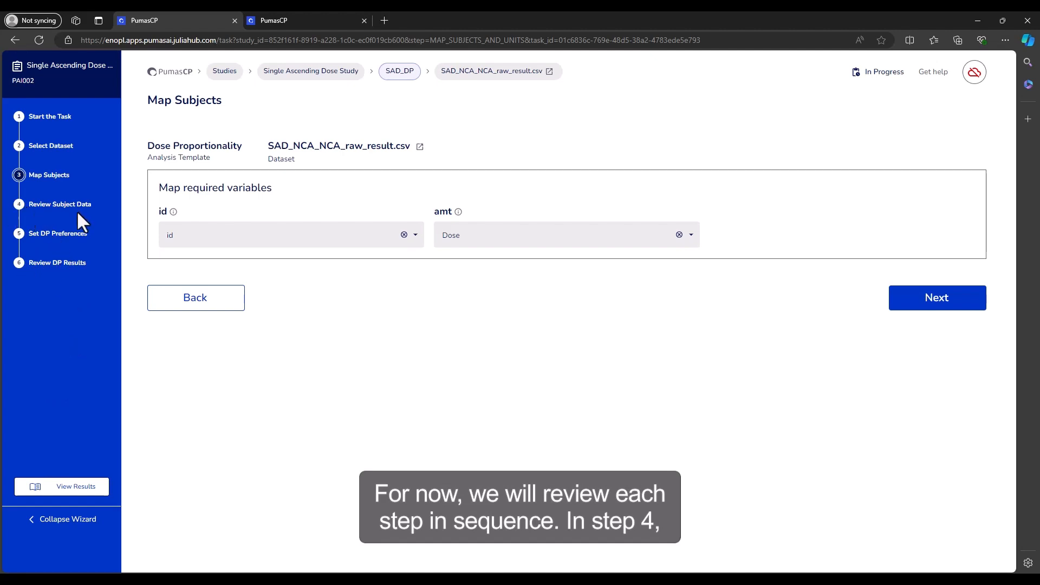
pyautogui.click(19, 215)
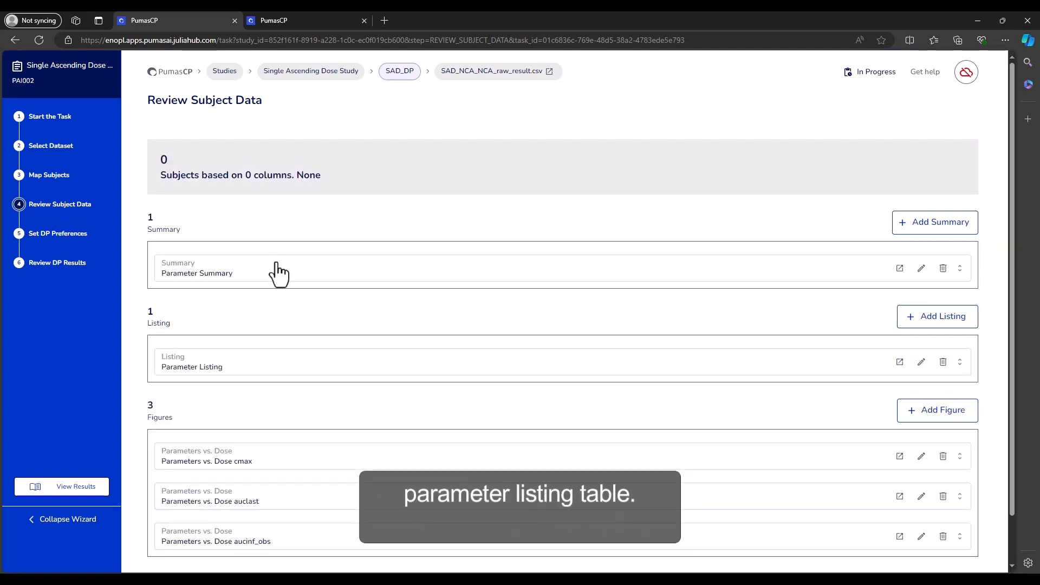
# Expand the Parameter Summary and Parameter Listing tables and examine the cmax, auclast and aucinf_obs values per dose.
pyautogui.click(274, 274)
pyautogui.scroll(-2, 295, 376)
pyautogui.scroll(-1, 296, 376)
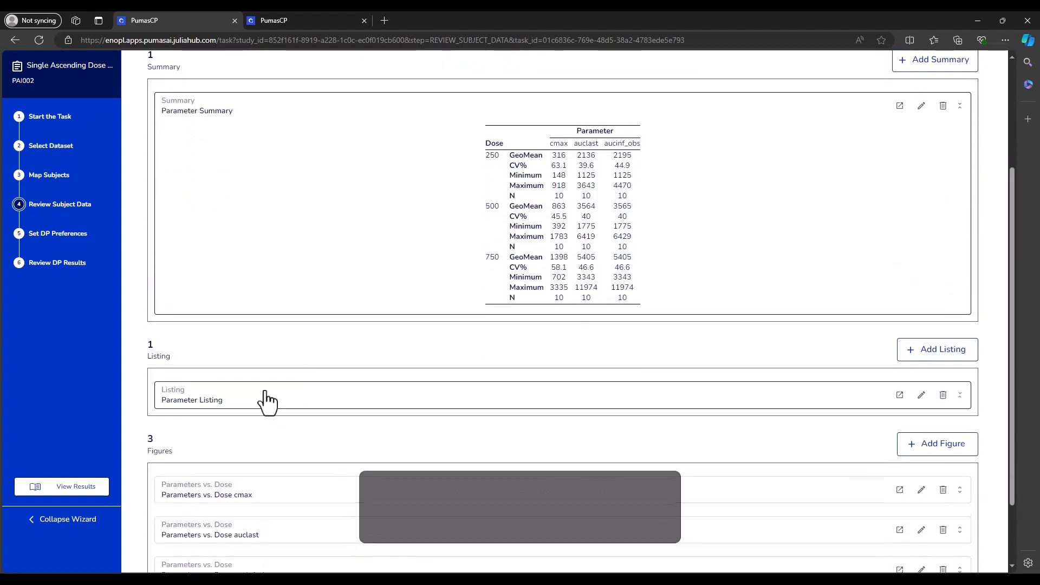
pyautogui.click(267, 399)
pyautogui.scroll(-2, 429, 436)
pyautogui.scroll(2, 615, 381)
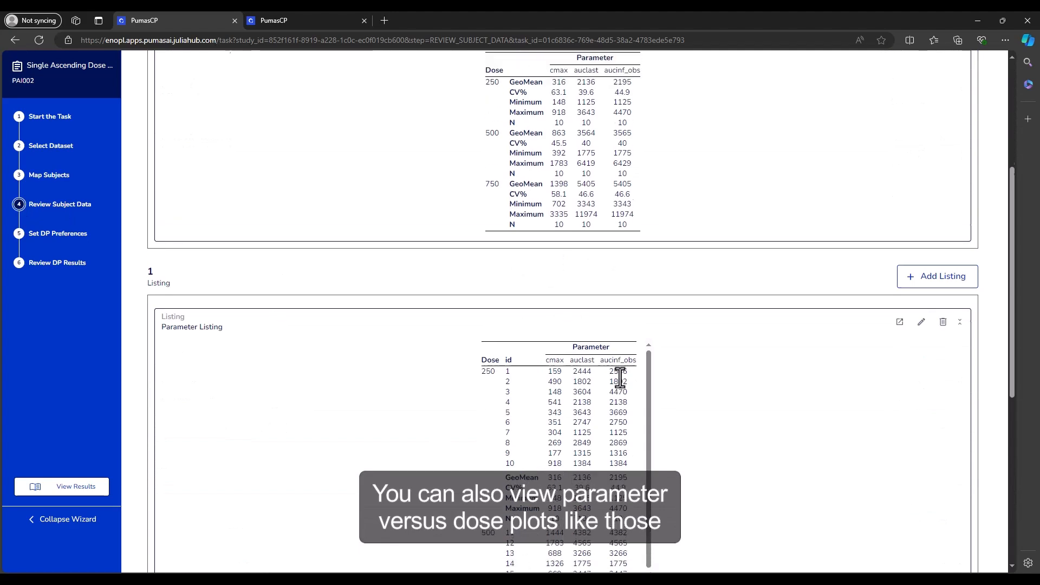
pyautogui.scroll(-3, 674, 455)
pyautogui.scroll(-5, 674, 455)
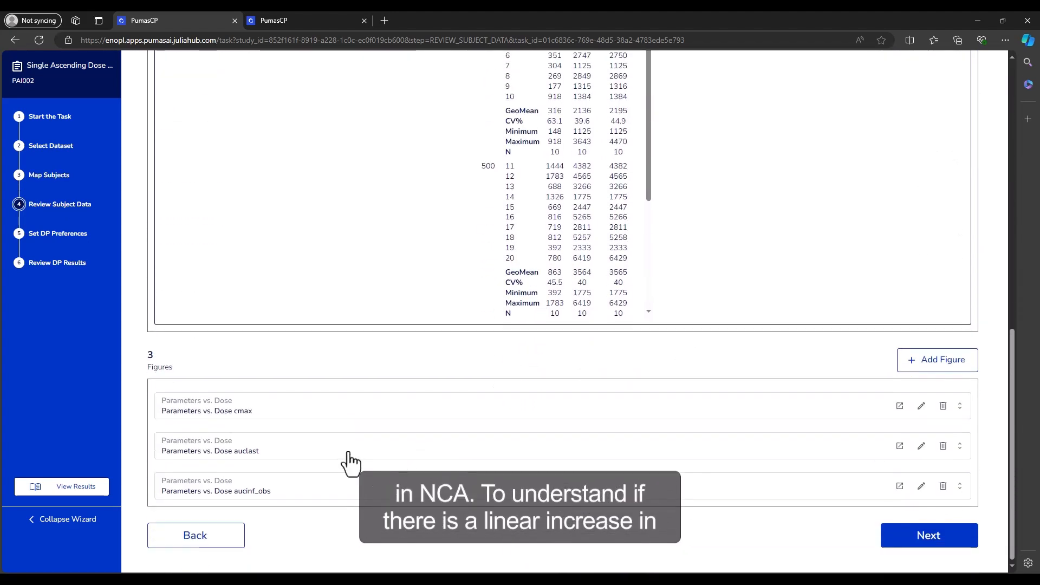
# Expand the Parameters vs. Dose figures for cmax and auclast and compare the exposure distributions across doses.
pyautogui.click(308, 422)
pyautogui.scroll(-3, 348, 428)
pyautogui.scroll(-3, 348, 429)
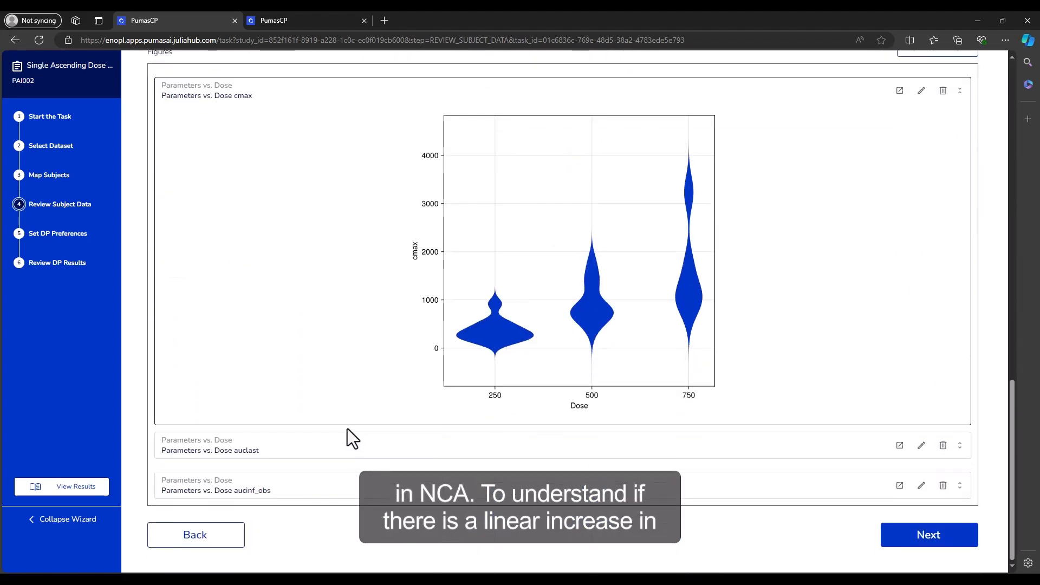
pyautogui.click(332, 452)
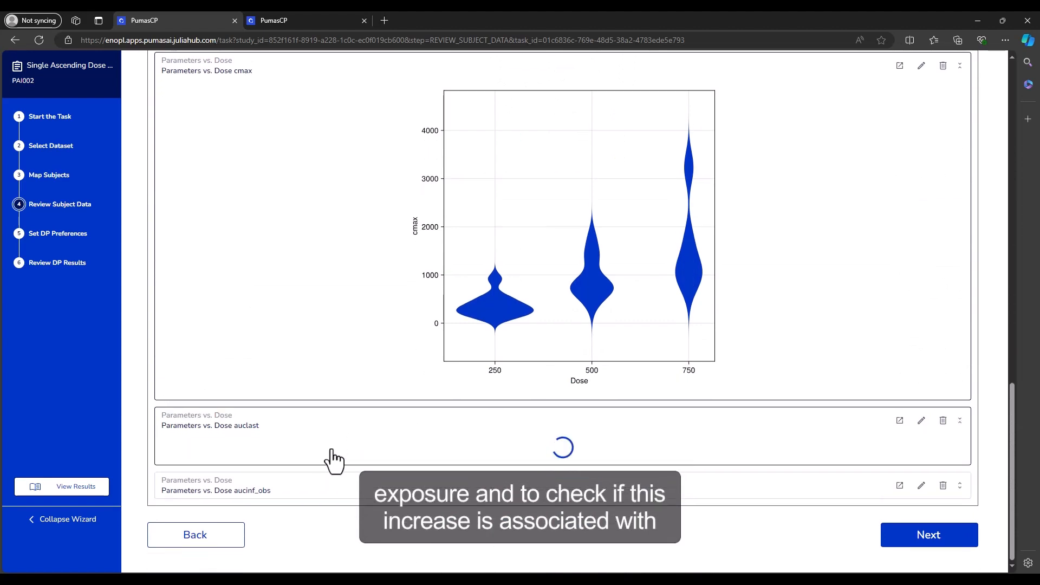
pyautogui.scroll(-4, 332, 450)
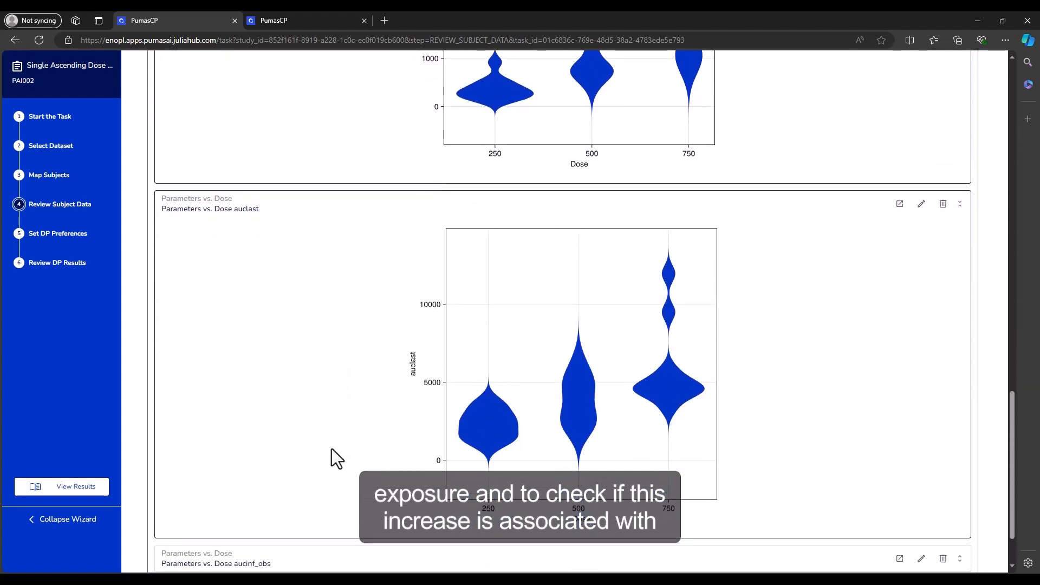
pyautogui.scroll(3, 331, 448)
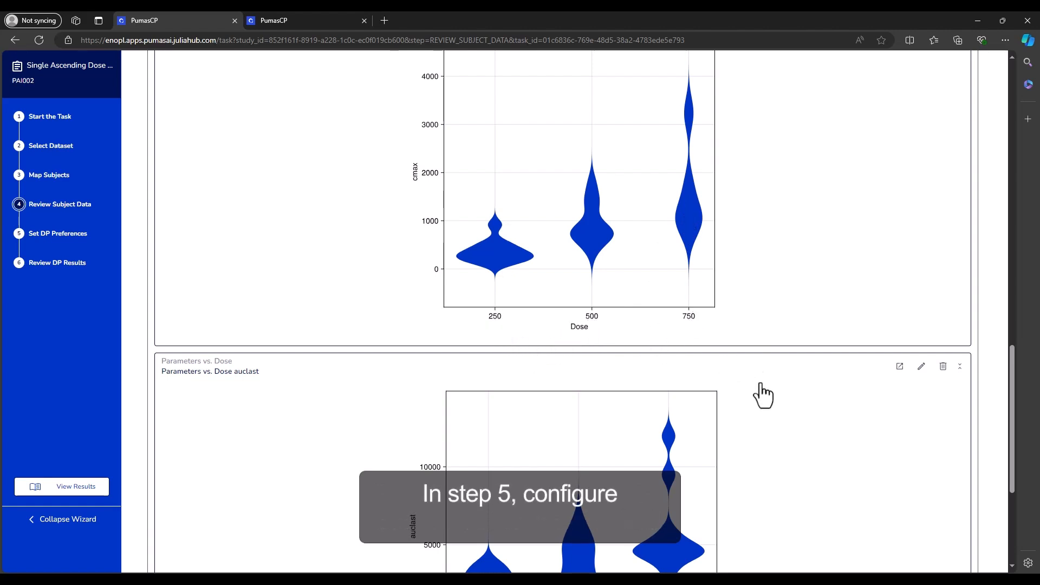
pyautogui.scroll(-1, 758, 427)
pyautogui.scroll(-4, 758, 427)
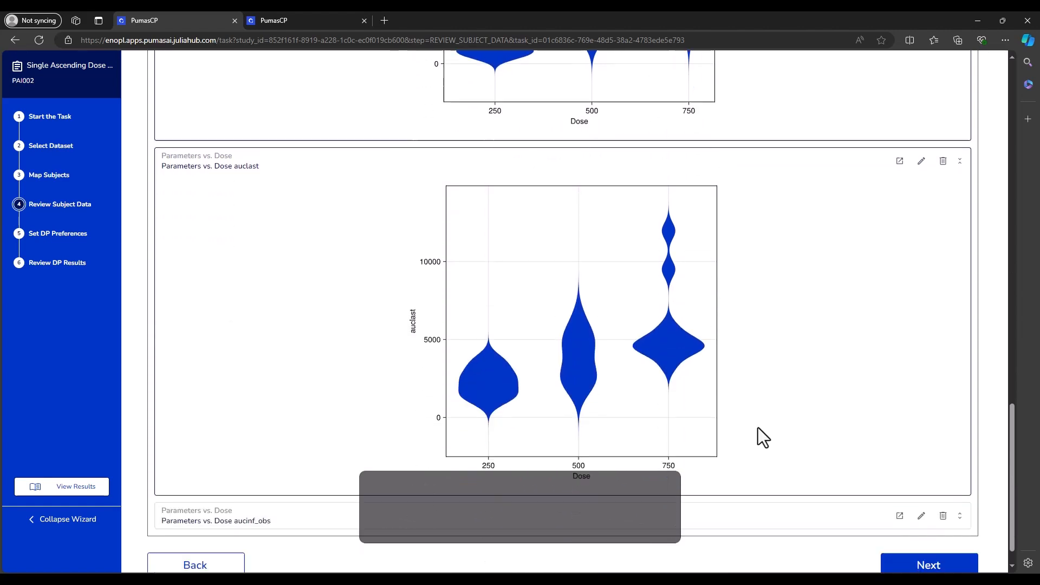
# Review the dose proportionality preferences, keep reference dose 250 and the 95% confidence interval, and continue to the results.
pyautogui.click(919, 556)
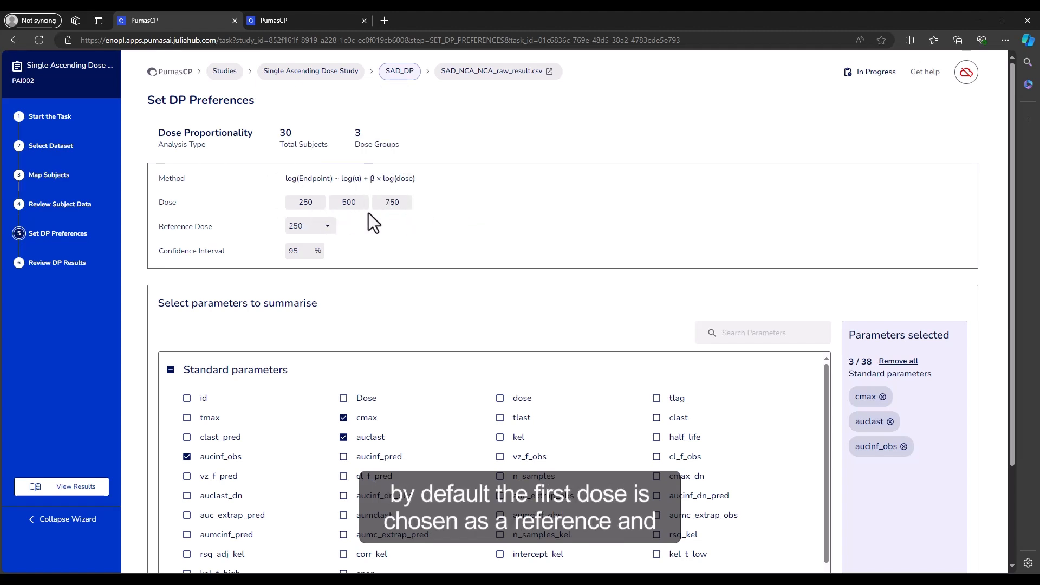
pyautogui.click(323, 228)
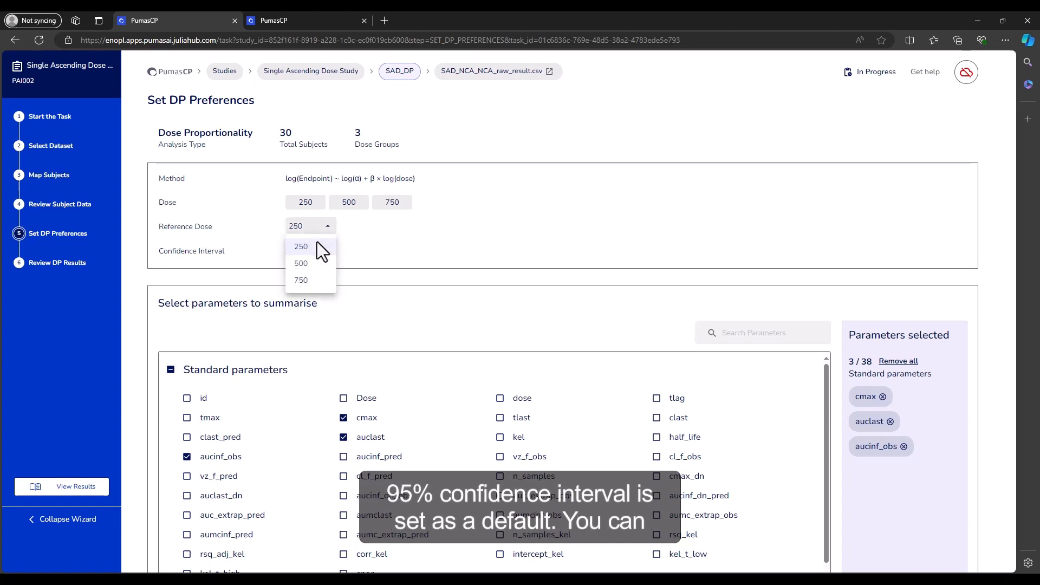
pyautogui.click(365, 232)
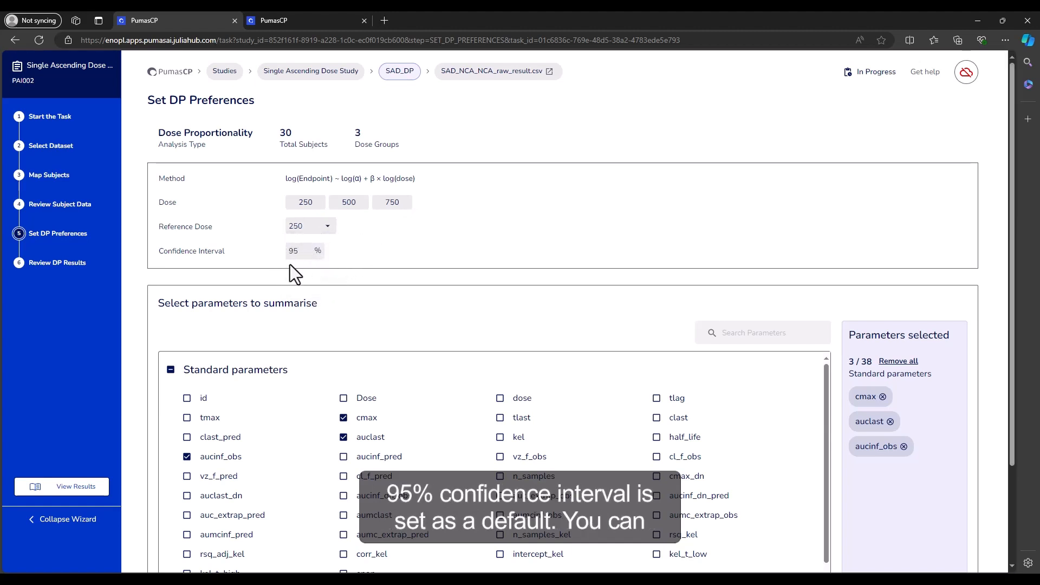
pyautogui.click(293, 252)
pyautogui.click(318, 253)
pyautogui.scroll(-2, 428, 336)
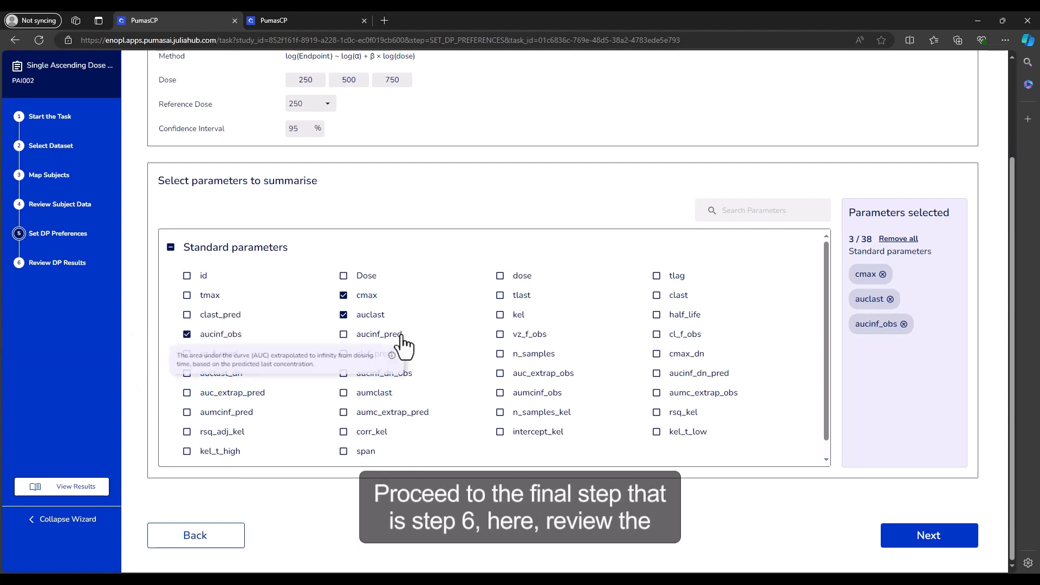
pyautogui.click(933, 540)
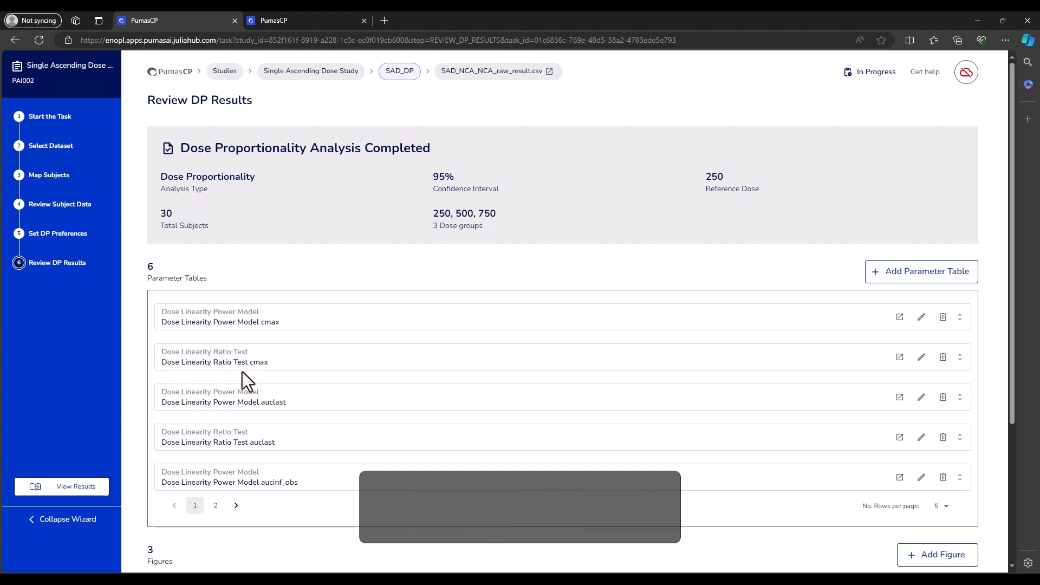
# Expand the Dose Linearity Power Model table for cmax and examine the slope coefficient and its confidence limits.
pyautogui.click(283, 328)
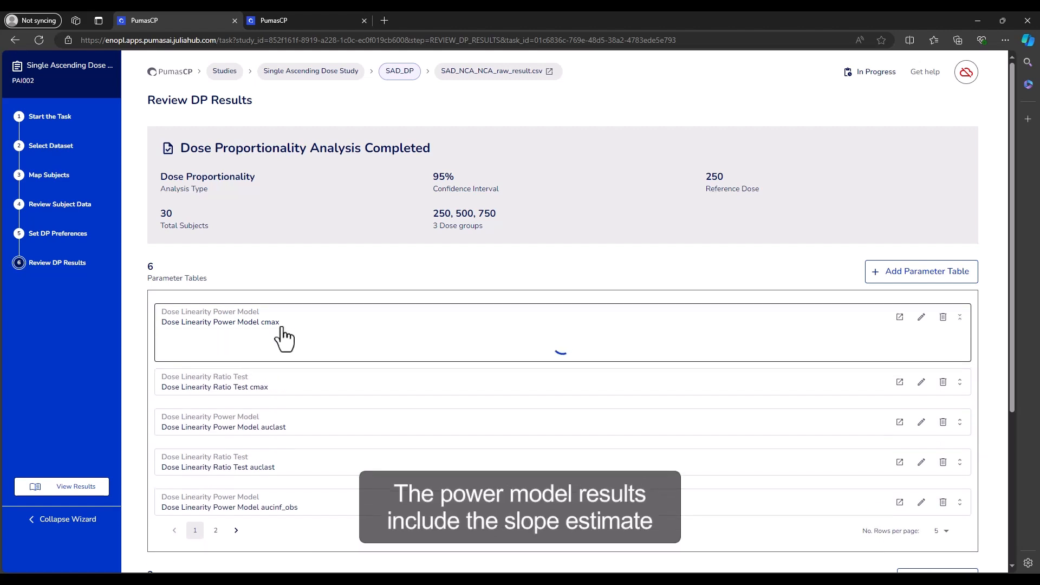
pyautogui.scroll(-1, 453, 311)
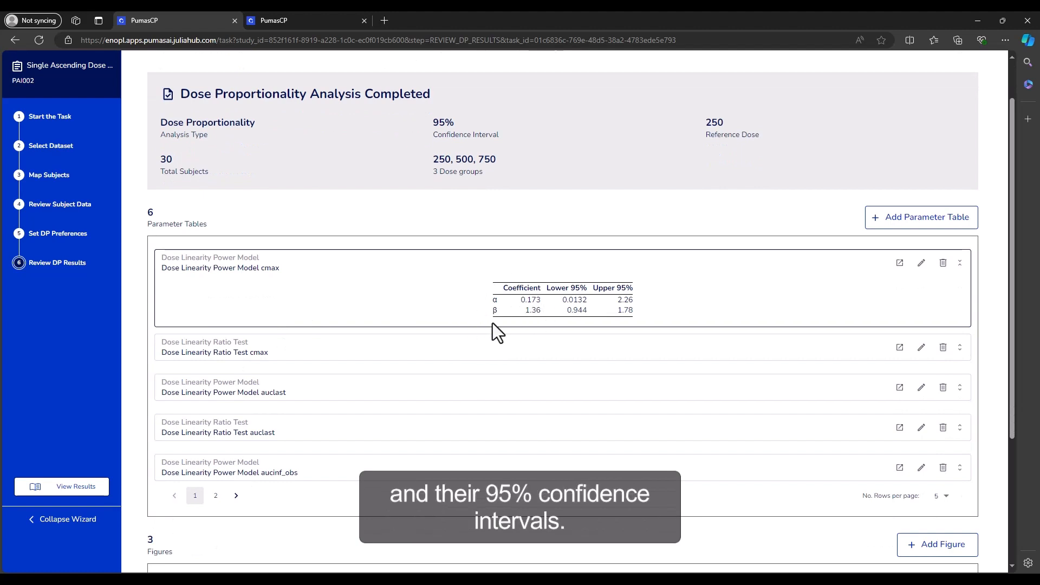
pyautogui.doubleClick(532, 309)
pyautogui.click(683, 331)
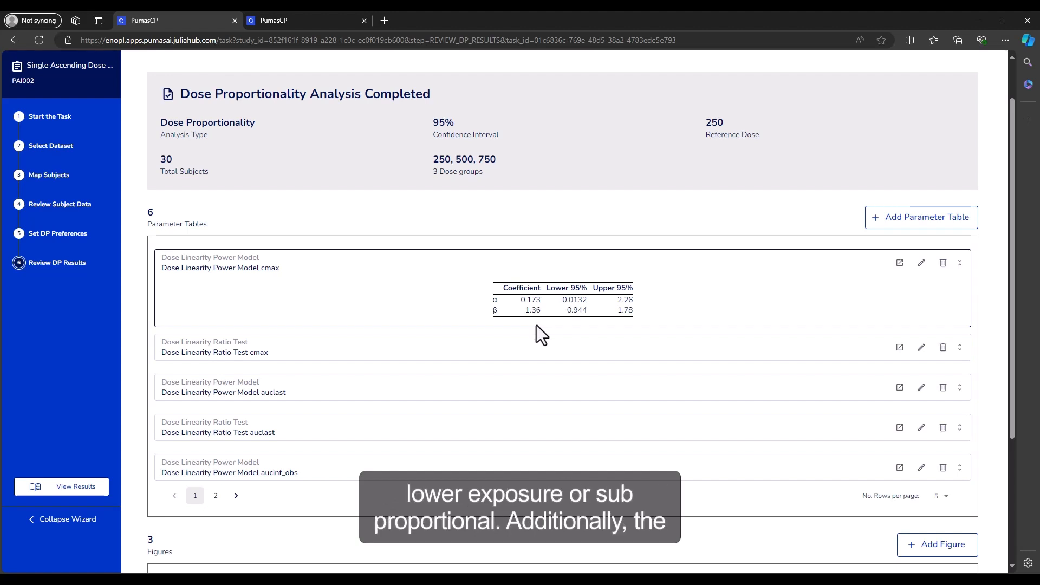
# Expand the Dose Linearity Power Model figures for cmax and auclast and examine the fitted power model plot.
pyautogui.scroll(-3, 536, 325)
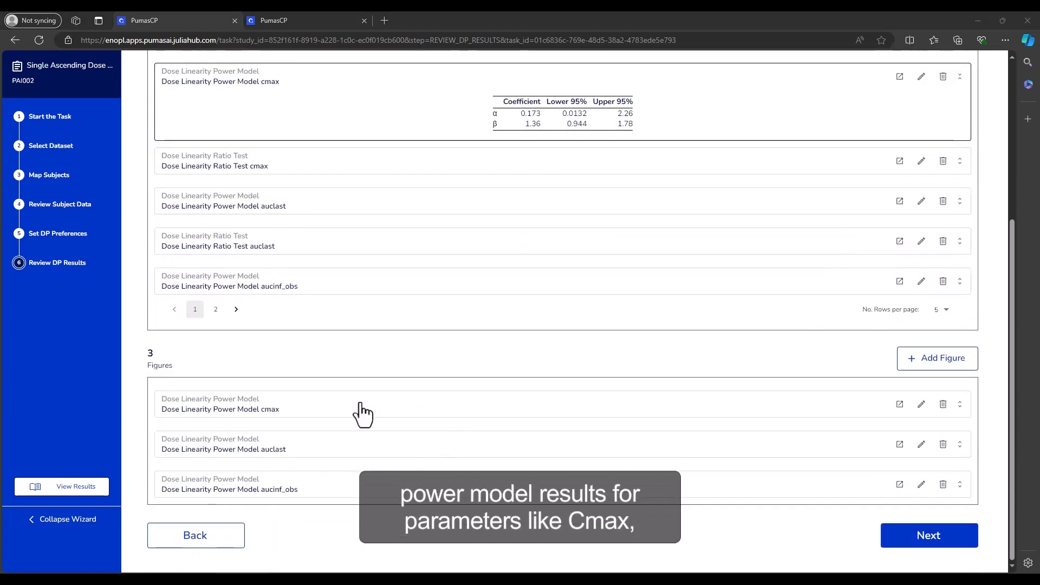
pyautogui.click(365, 414)
pyautogui.click(353, 455)
pyautogui.scroll(6, 353, 454)
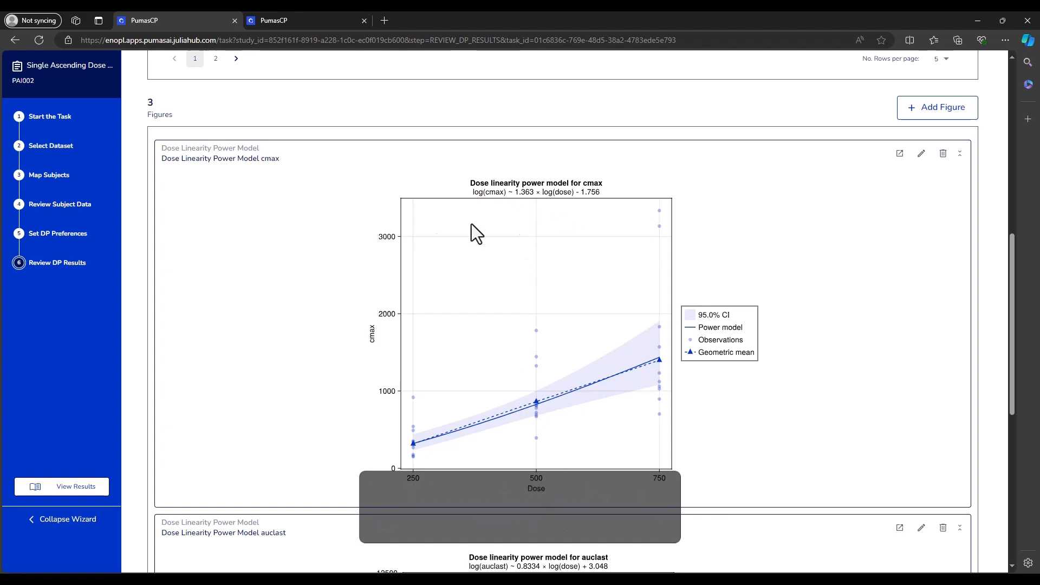
# Expand and examine the ratio test tables for cmax and auclast and the power model tables for auclast and aucinf_obs.
pyautogui.scroll(7, 316, 365)
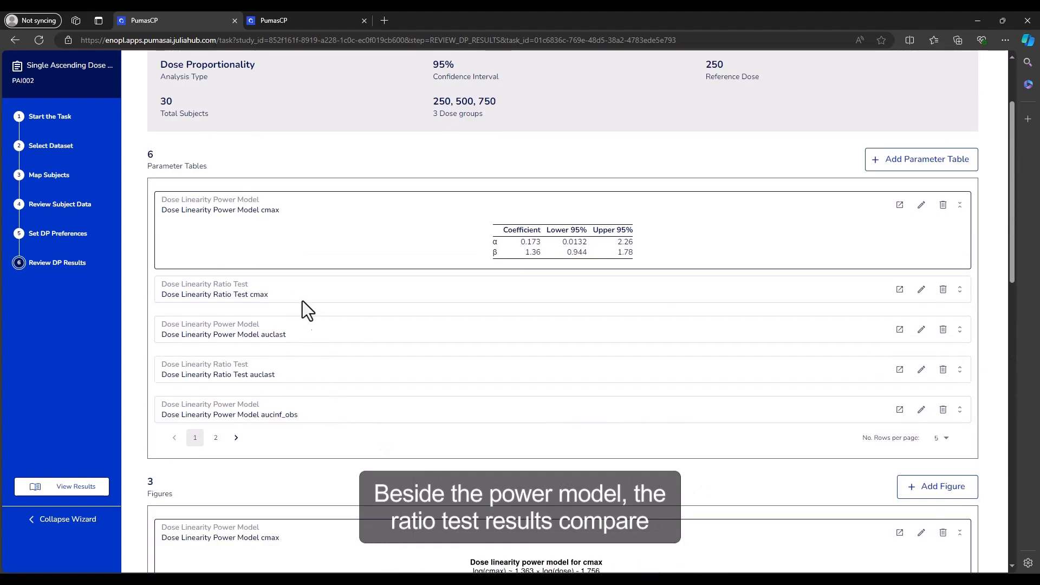
pyautogui.click(298, 295)
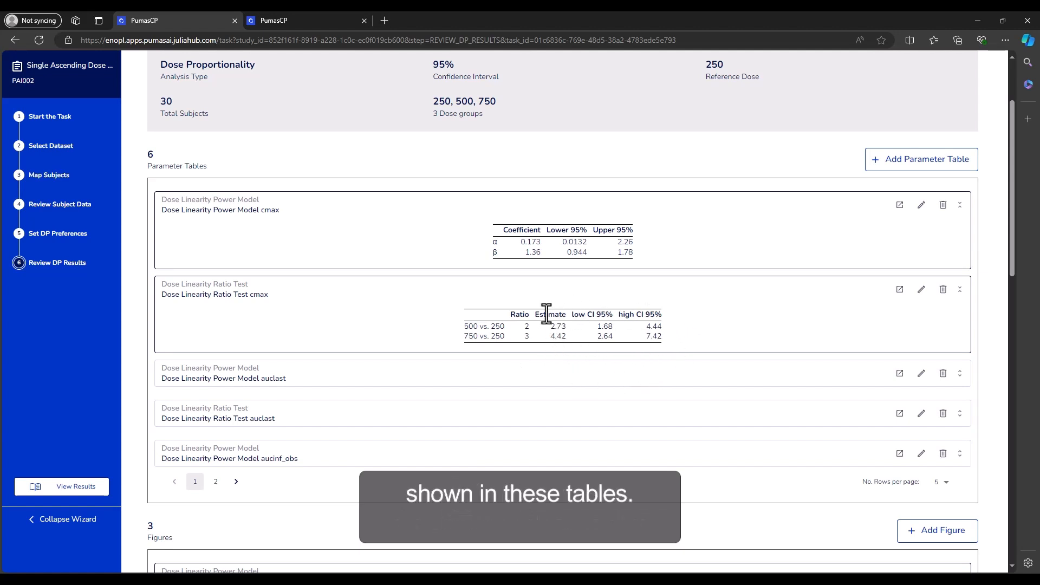
pyautogui.click(451, 390)
pyautogui.scroll(-1, 447, 417)
pyautogui.click(435, 417)
pyautogui.click(466, 479)
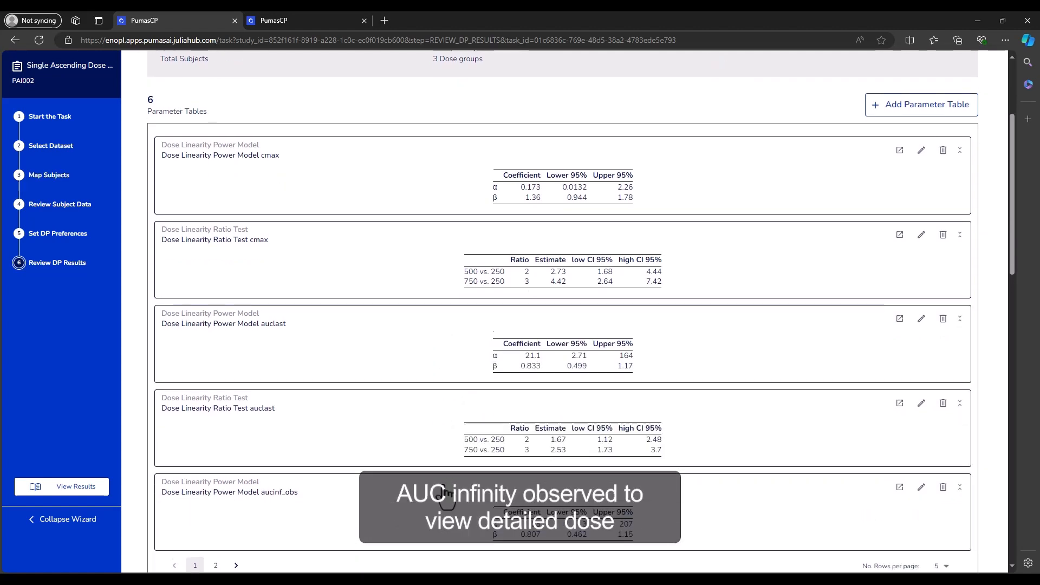
pyautogui.scroll(-2, 486, 475)
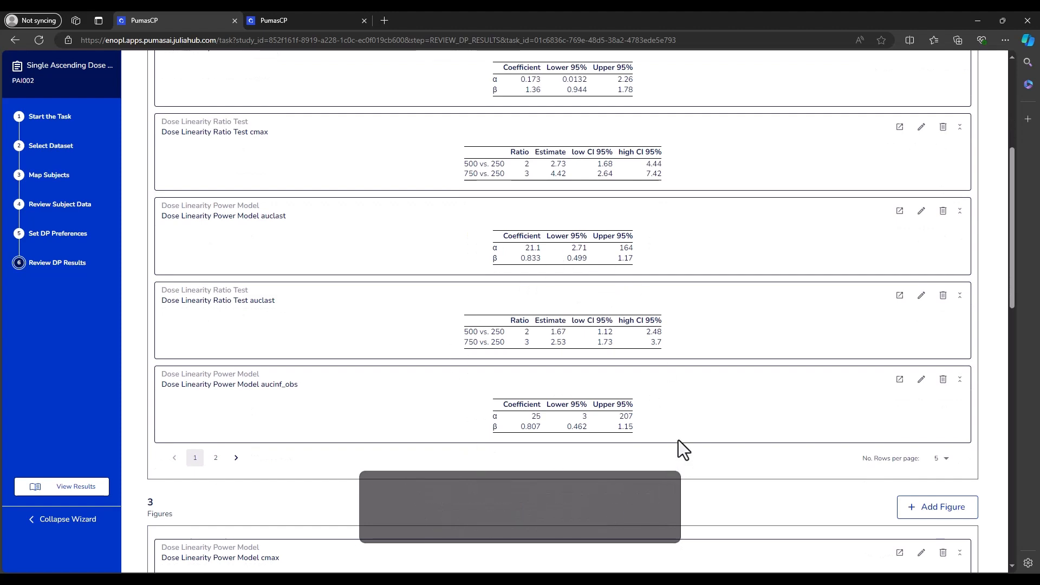
# Continue from the dose proportionality results to the results overview and complete the SAD_DP task.
pyautogui.scroll(-1, 678, 440)
pyautogui.scroll(-15, 678, 439)
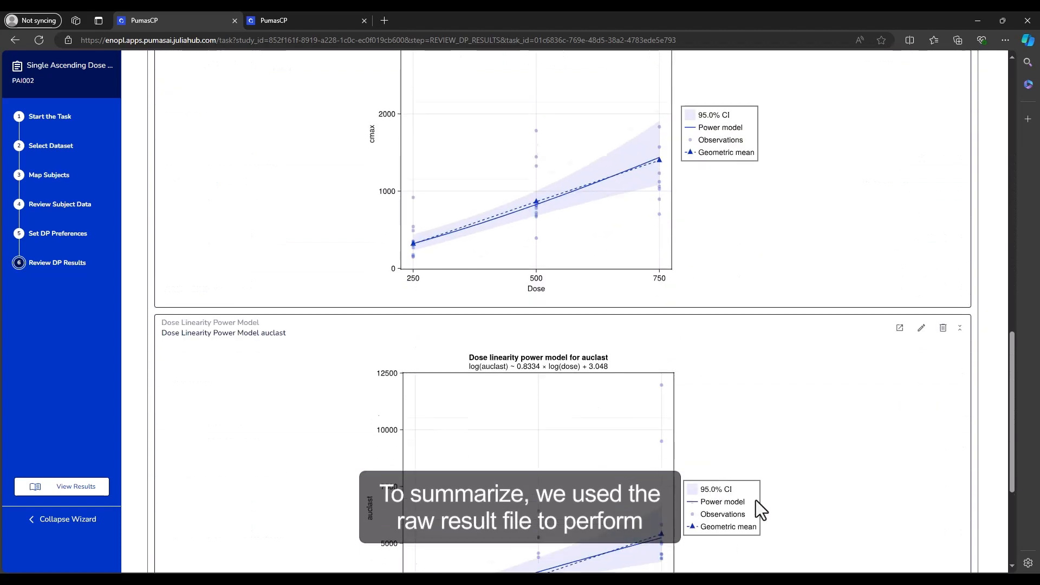
pyautogui.scroll(-1, 756, 504)
pyautogui.click(902, 546)
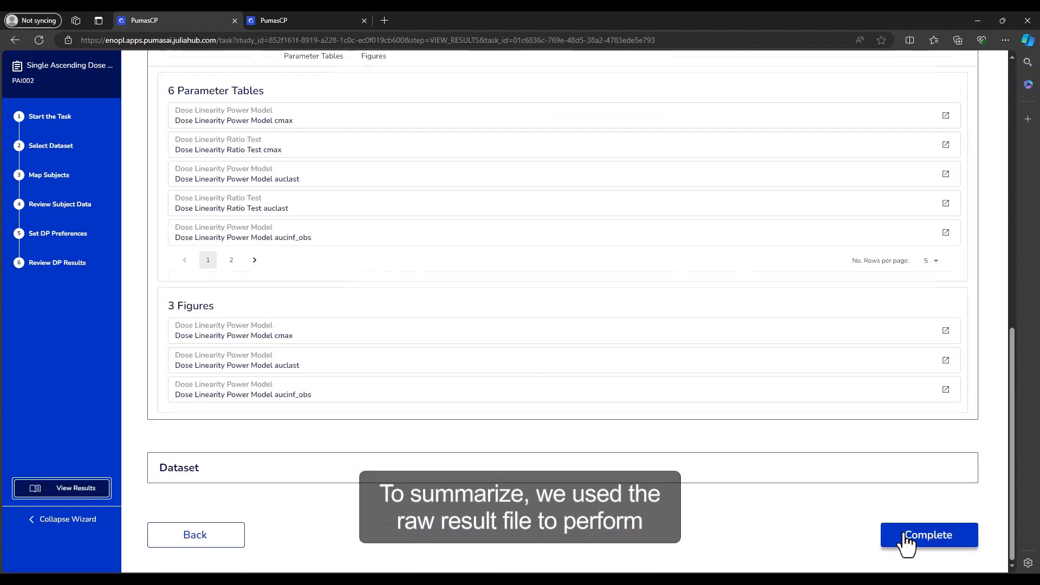
pyautogui.click(902, 538)
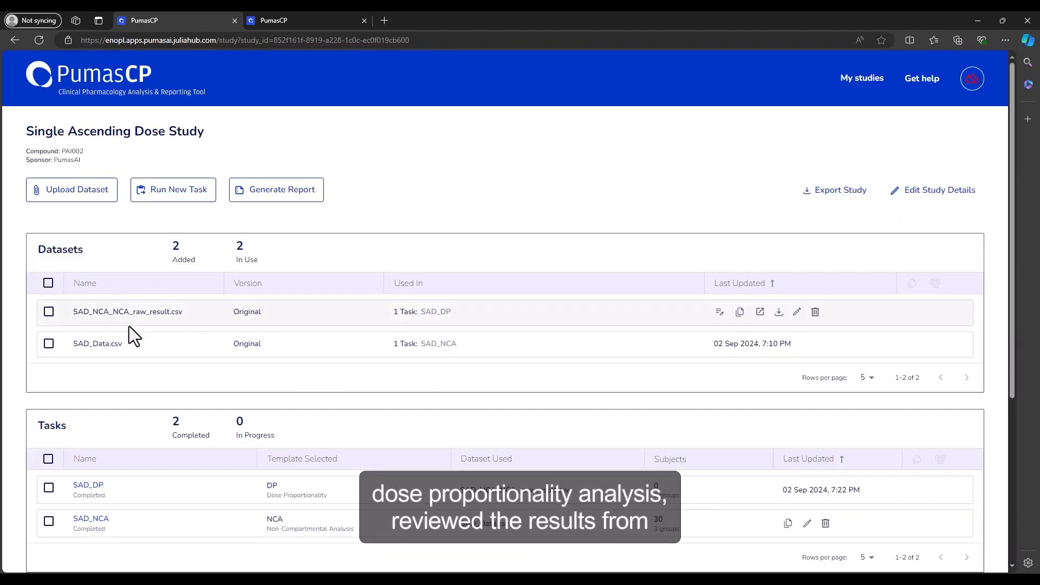